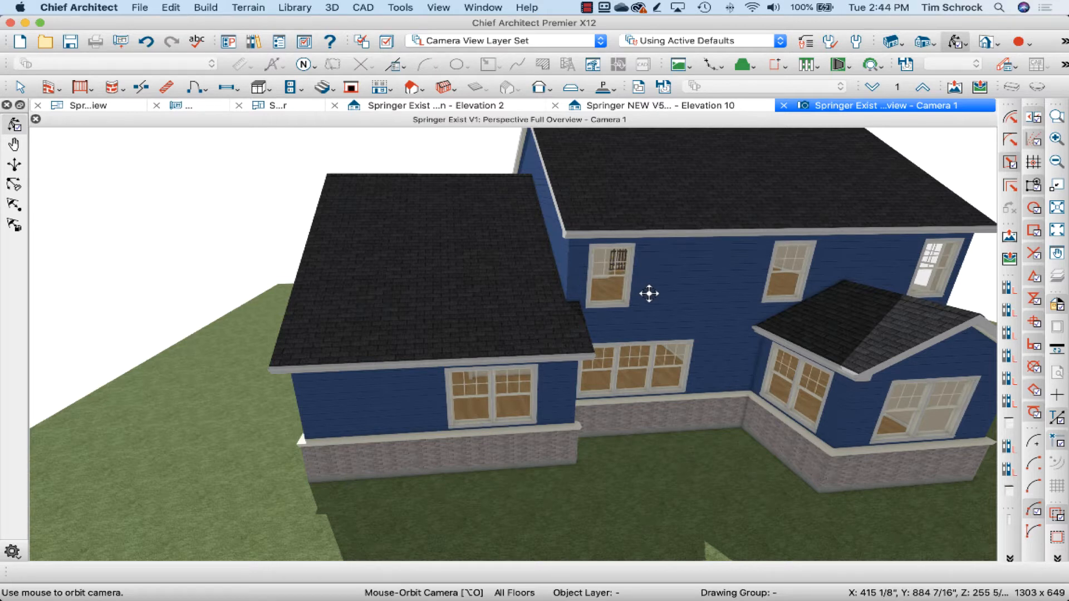
# Step: Mark the brick base, ground line and wall around the windows with temporary freehand strokes on the 3D camera view
pyautogui.hotkey('ctrl', 'shift', 'd')
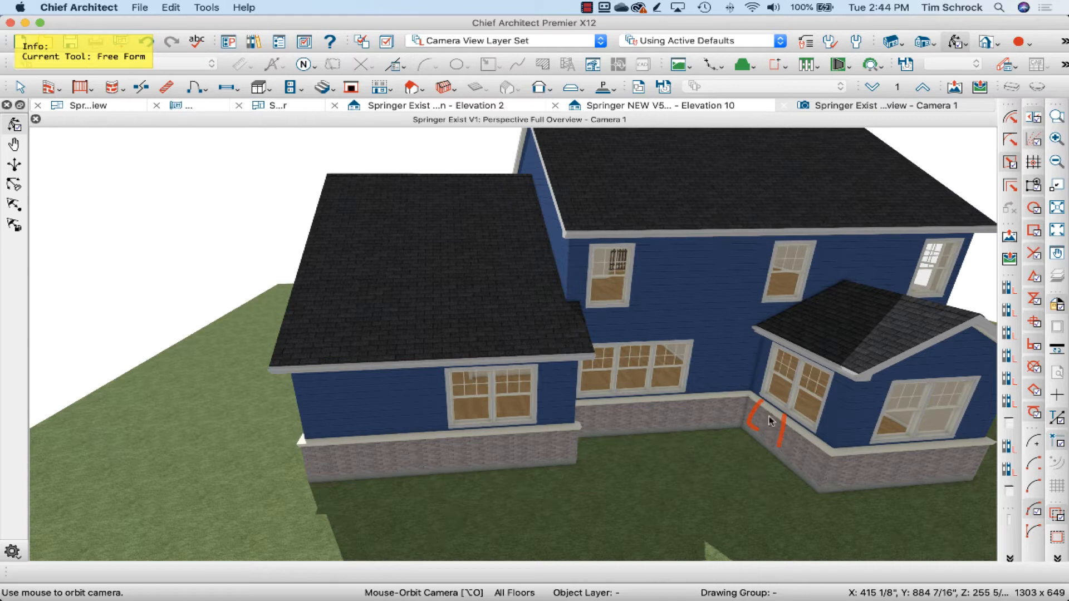
pyautogui.moveTo(575, 466); pyautogui.dragTo(764, 447)
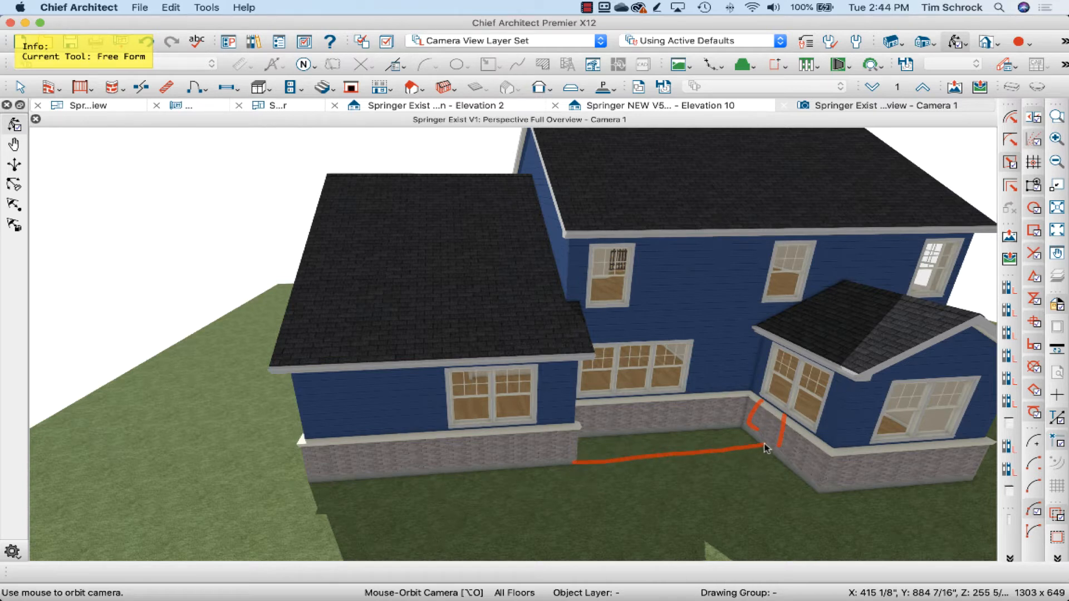
pyautogui.moveTo(600, 328)
pyautogui.mouseDown()
pyautogui.moveTo(605, 361)
pyautogui.moveTo(631, 346)
pyautogui.mouseUp()
pyautogui.moveTo(665, 315)
pyautogui.mouseDown()
pyautogui.moveTo(673, 342)
pyautogui.moveTo(718, 331)
pyautogui.moveTo(736, 352)
pyautogui.mouseUp()
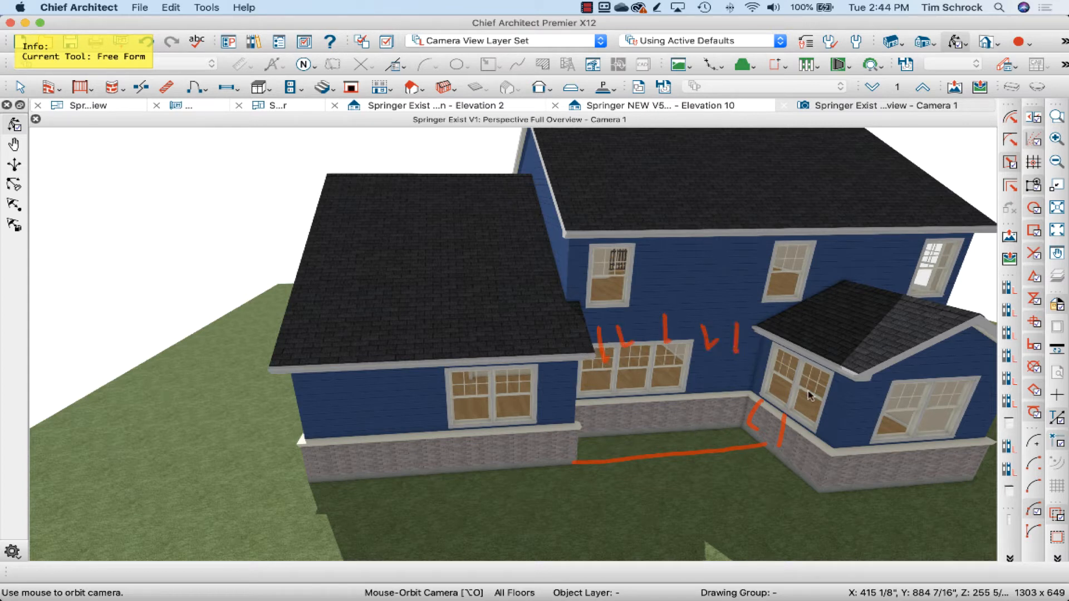
pyautogui.moveTo(813, 400)
pyautogui.mouseDown()
pyautogui.moveTo(789, 449)
pyautogui.moveTo(827, 413)
pyautogui.mouseUp()
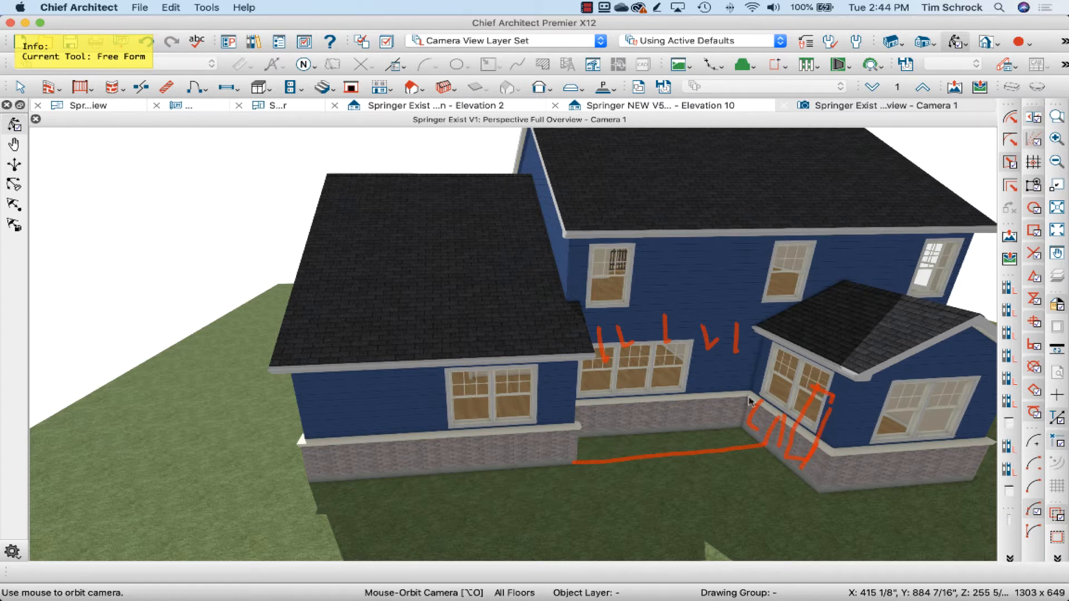
pyautogui.press('Escape')
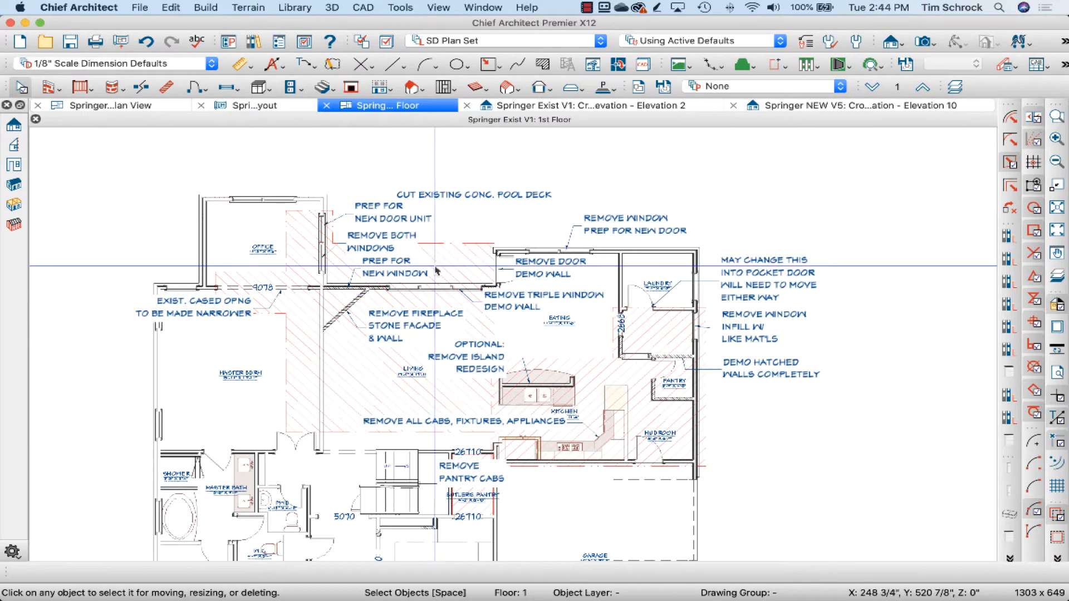
# Step: Compare the Springer NEW V5 SD Plan View with the Springer Exist V1 first-floor plan and its demolition notes
pyautogui.click(138, 8)
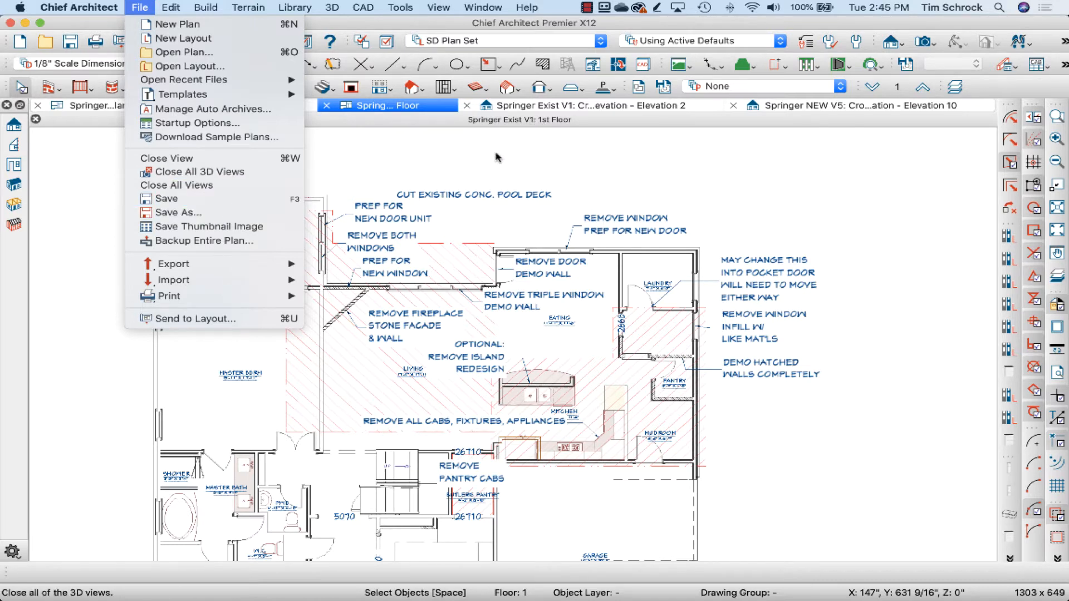
pyautogui.click(393, 126)
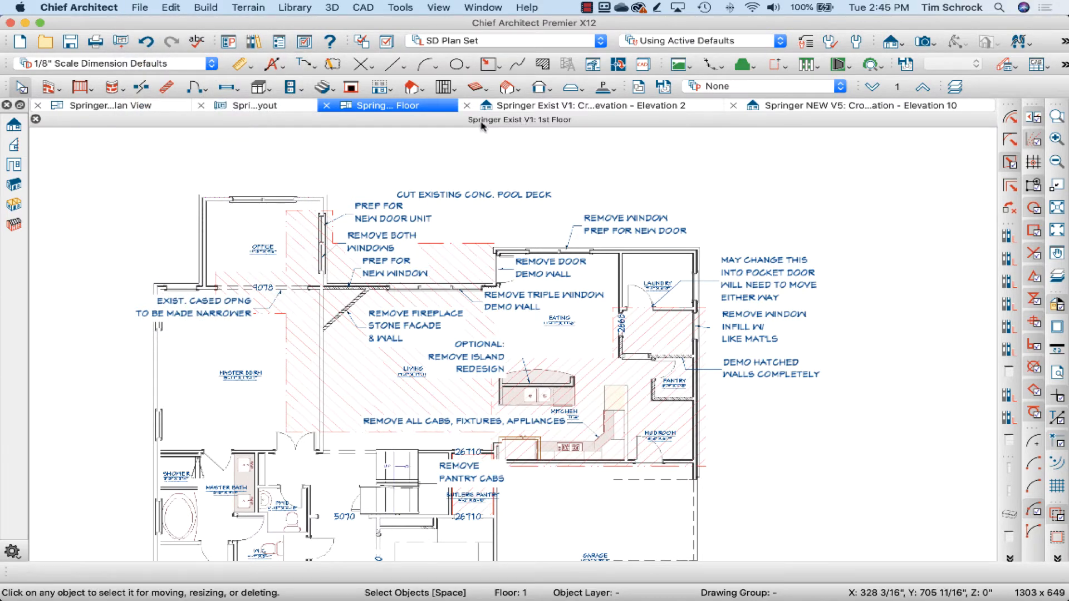
pyautogui.click(100, 106)
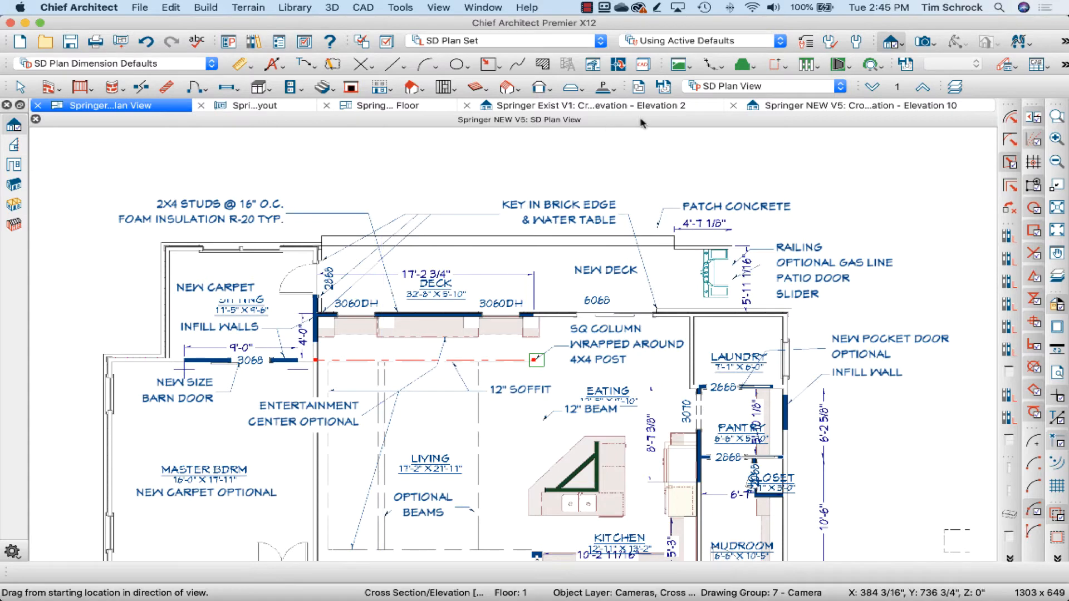
pyautogui.scroll(-5, 404, 178)
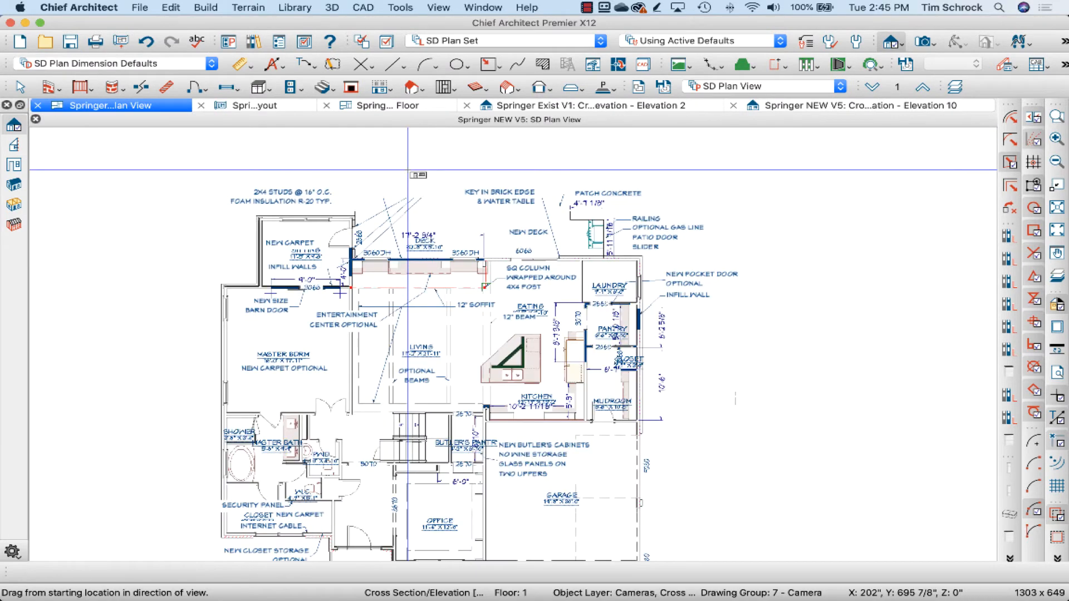
pyautogui.scroll(2, 462, 398)
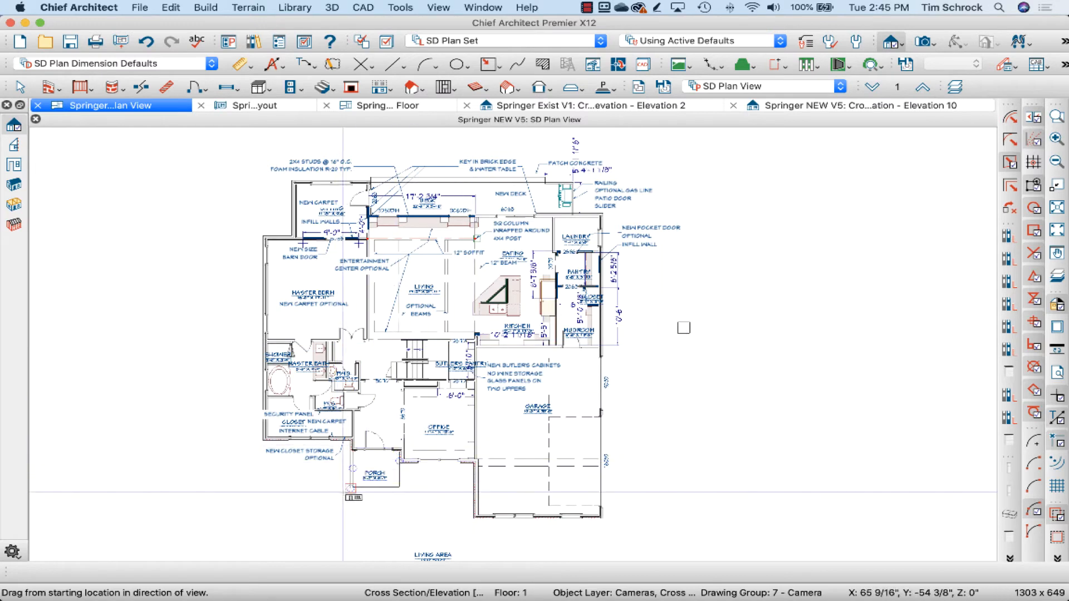
pyautogui.press('space')
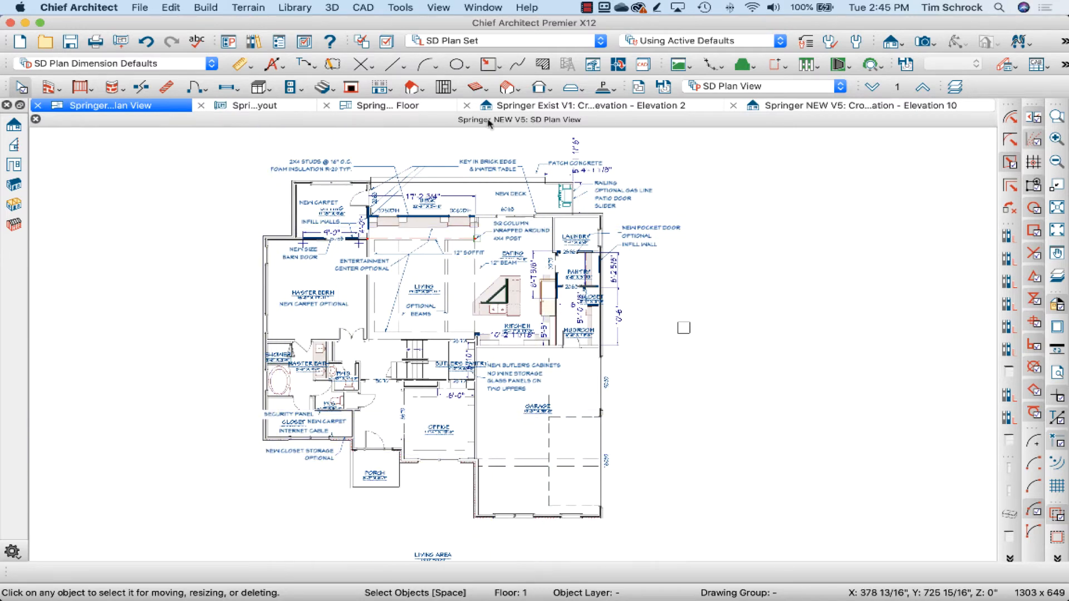
pyautogui.click(383, 108)
pyautogui.scroll(-3, 273, 470)
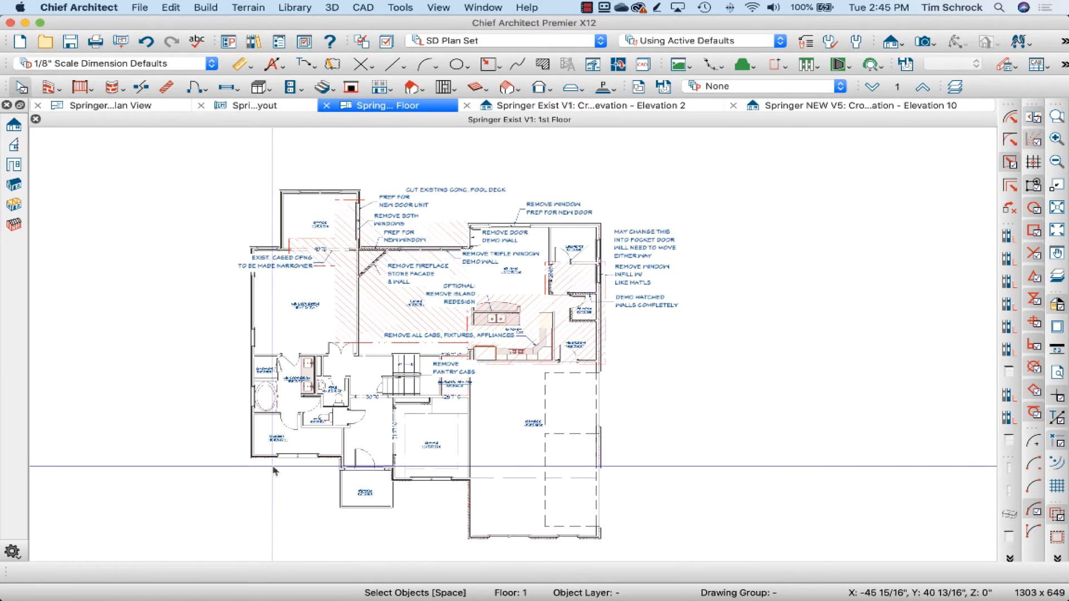
pyautogui.scroll(2, 273, 470)
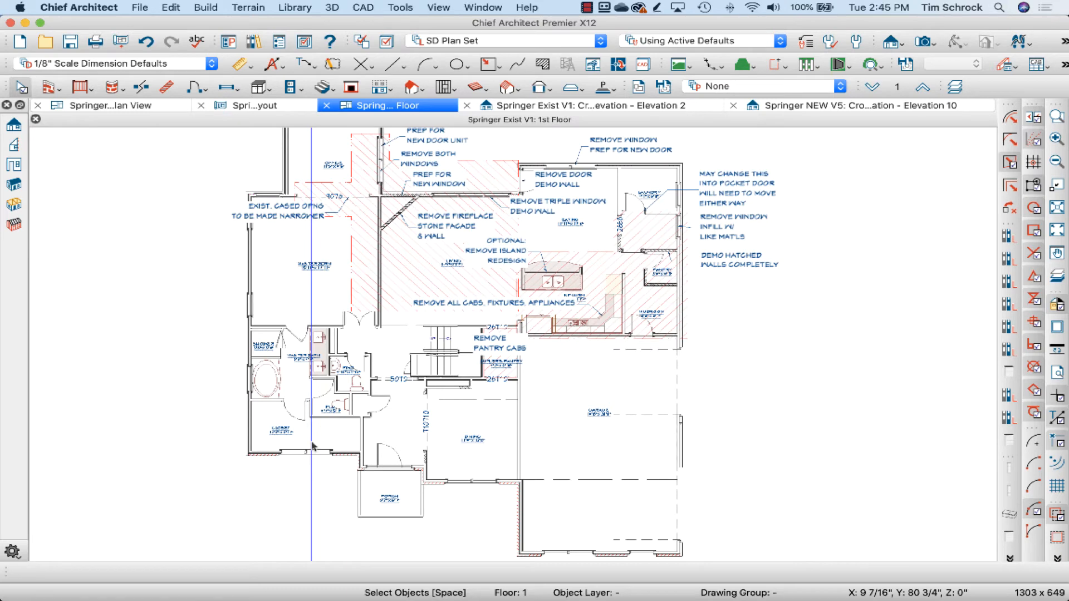
pyautogui.scroll(-2, 345, 446)
pyautogui.scroll(2, 430, 149)
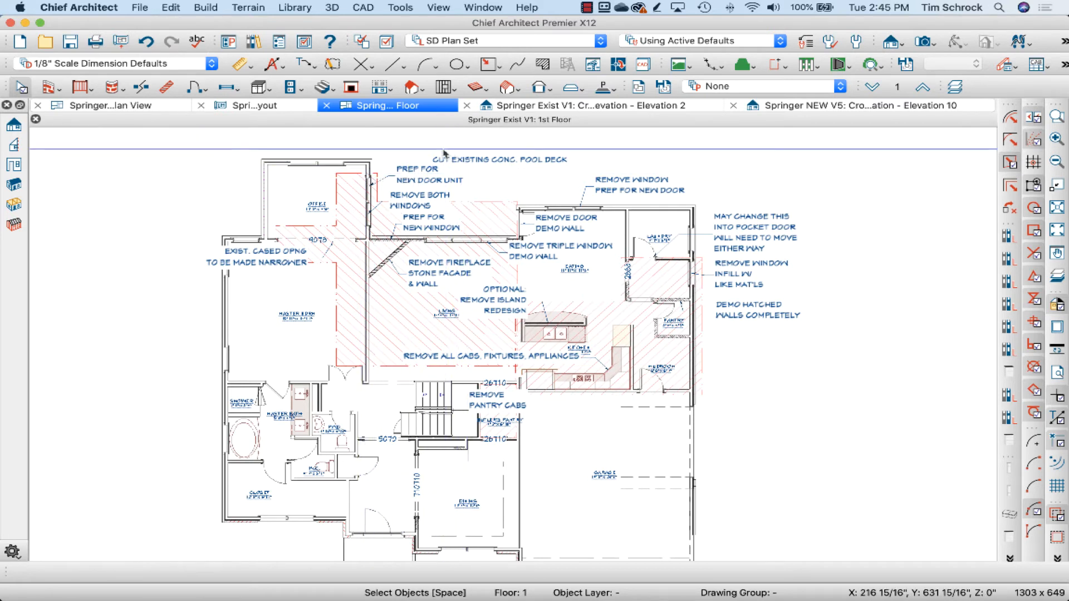
# Step: Sketch a temporary freehand section line through the living room of the existing first-floor plan, looking toward the office side
pyautogui.hotkey('ctrl', 'shift', 'd')
pyautogui.moveTo(430, 135)
pyautogui.mouseDown()
pyautogui.moveTo(424, 313)
pyautogui.moveTo(353, 316)
pyautogui.mouseUp()
pyautogui.moveTo(428, 140); pyautogui.dragTo(321, 140)
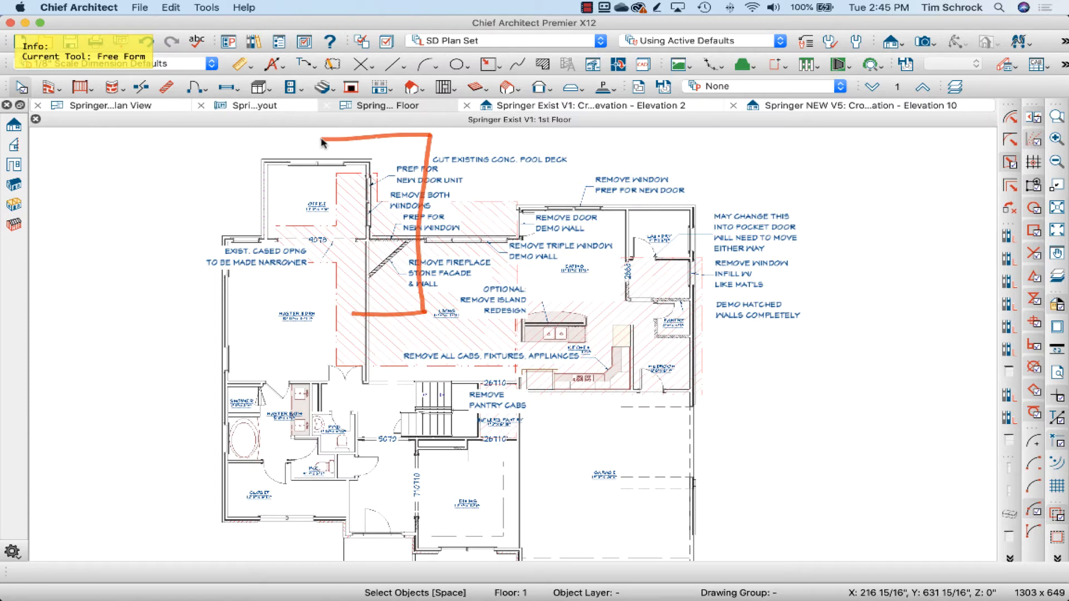
pyautogui.hotkey('ctrl', 'shift', 'd')
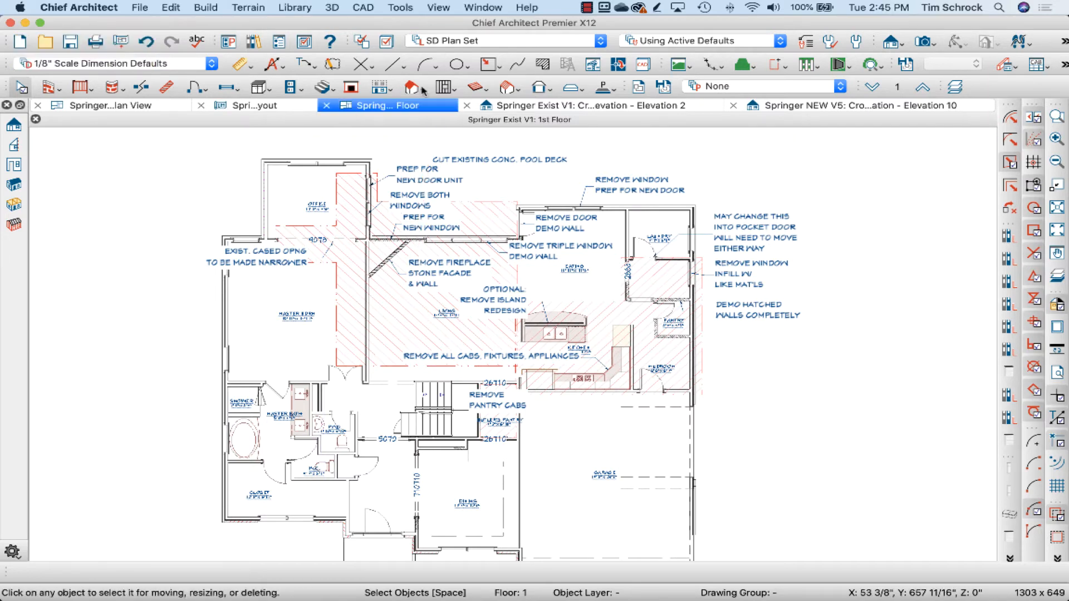
# Step: Compare the existing plan's Elevation 2 cross section with the new plan's Elevation 10 cross section
pyautogui.click(140, 106)
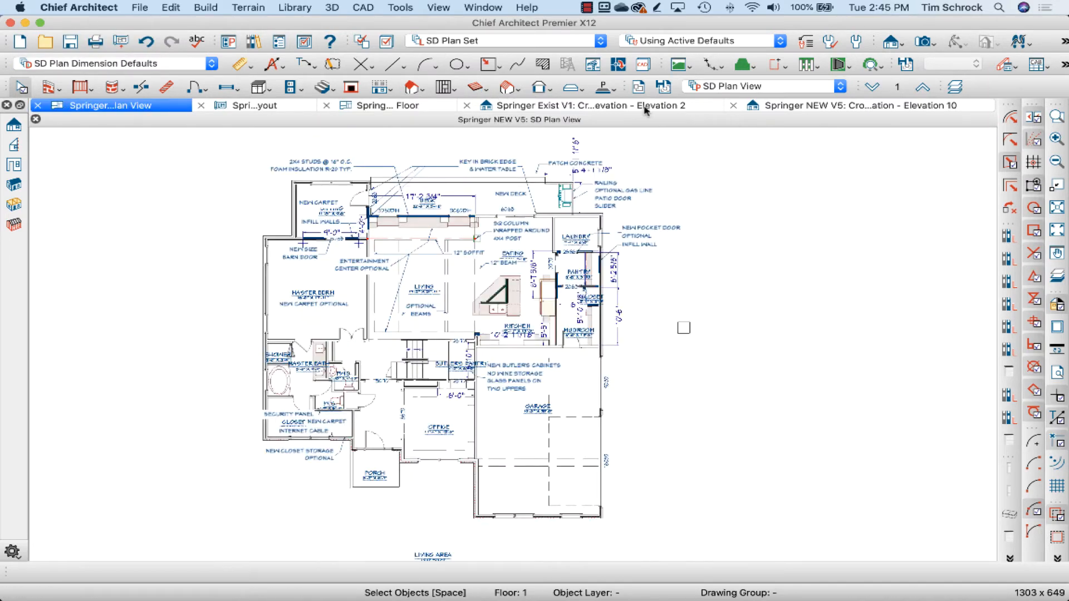
pyautogui.click(608, 106)
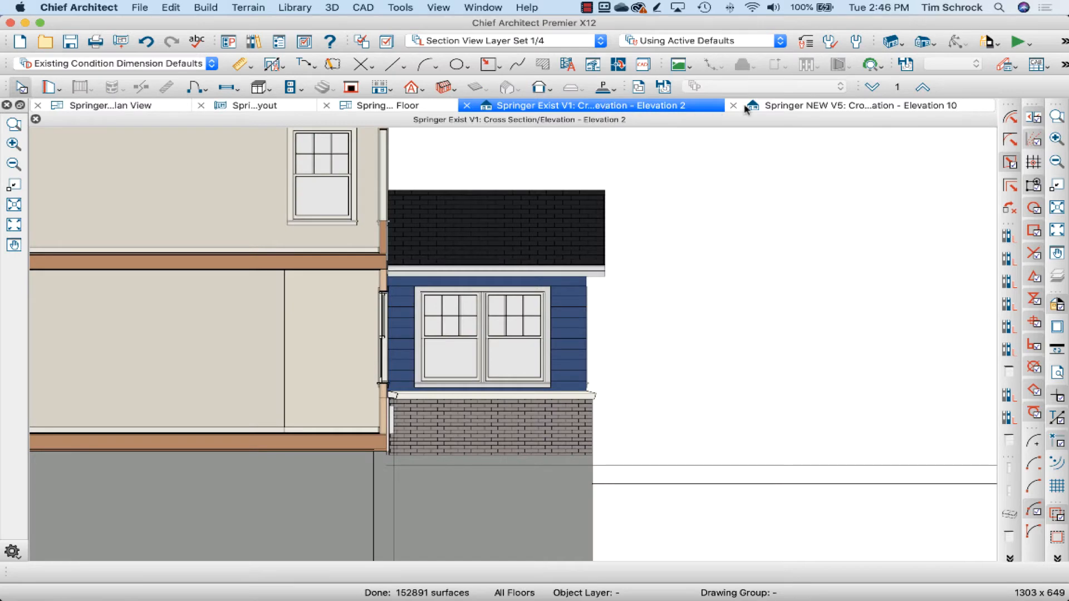
pyautogui.click(786, 106)
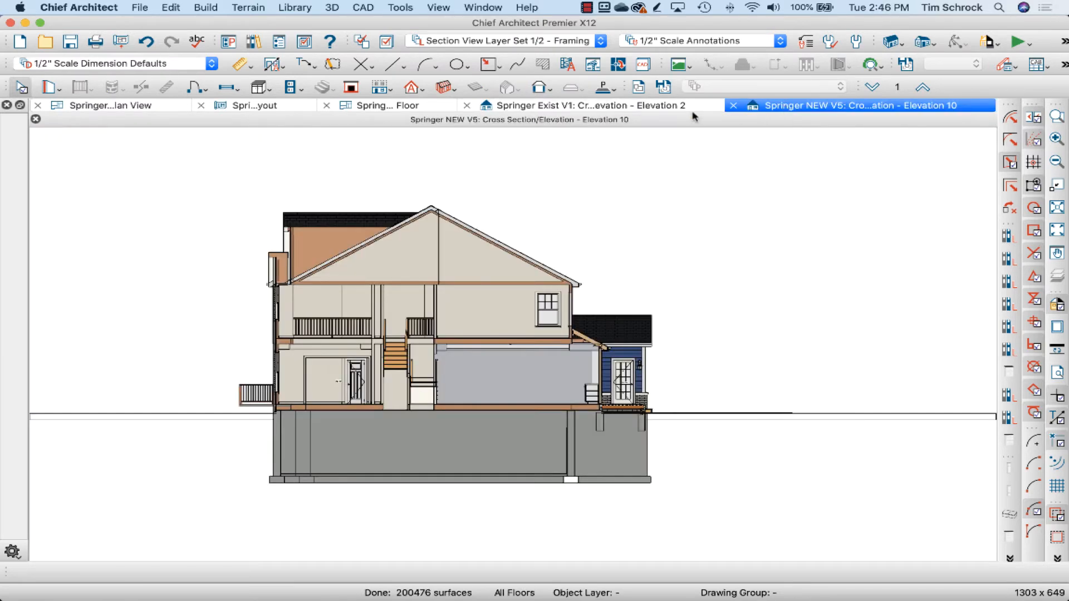
pyautogui.click(611, 107)
pyautogui.click(830, 109)
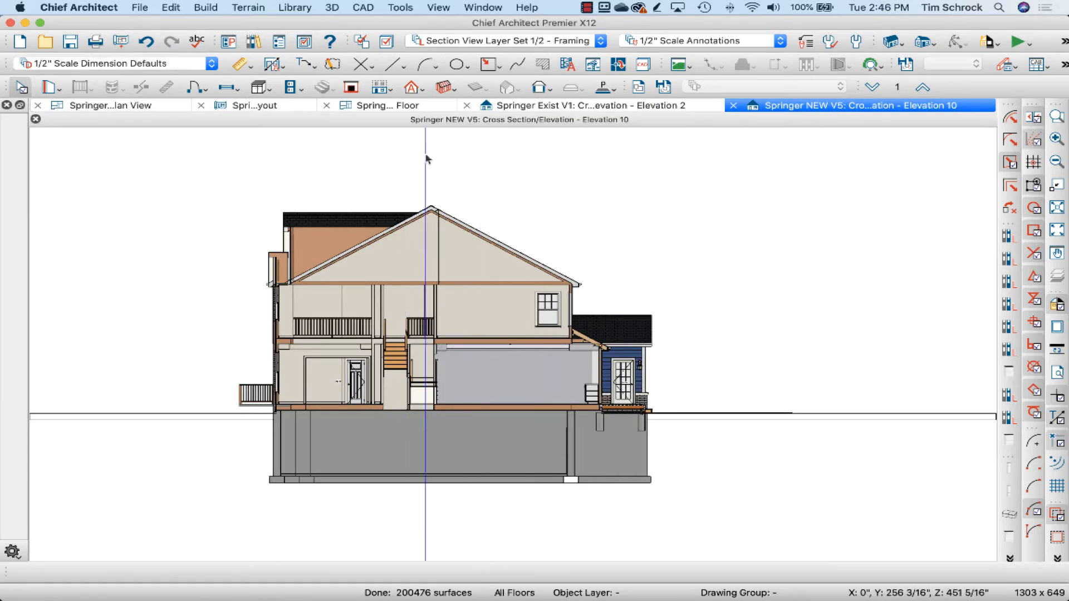
# Step: Draw a rectangular polyline over the lower part of the 2868 door in Elevation 10, from the water table to the threshold
pyautogui.press('z')
pyautogui.moveTo(540, 295); pyautogui.dragTo(692, 454)
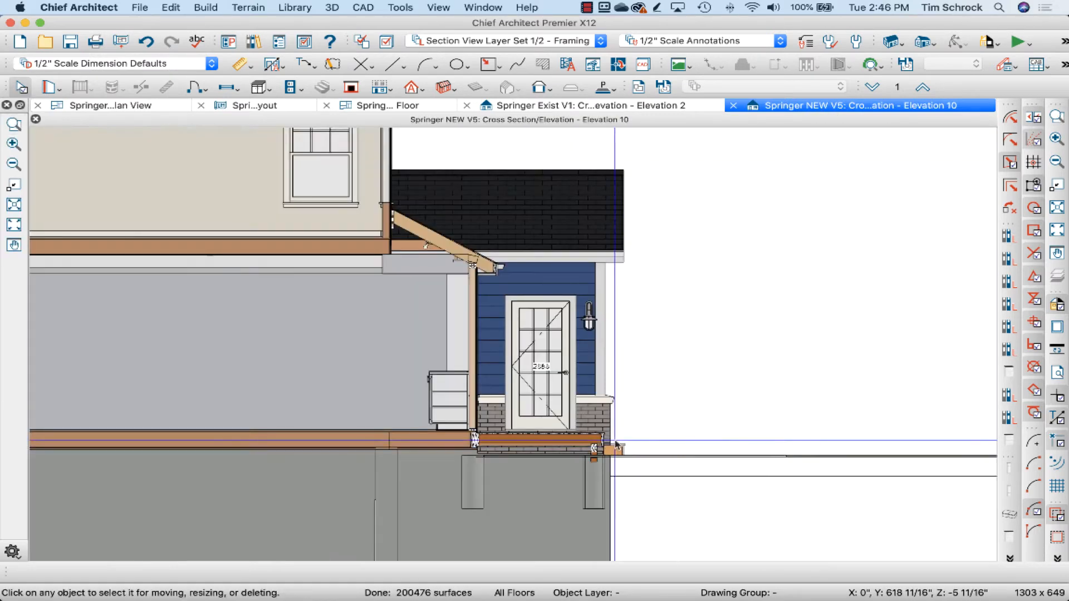
pyautogui.scroll(1, 618, 443)
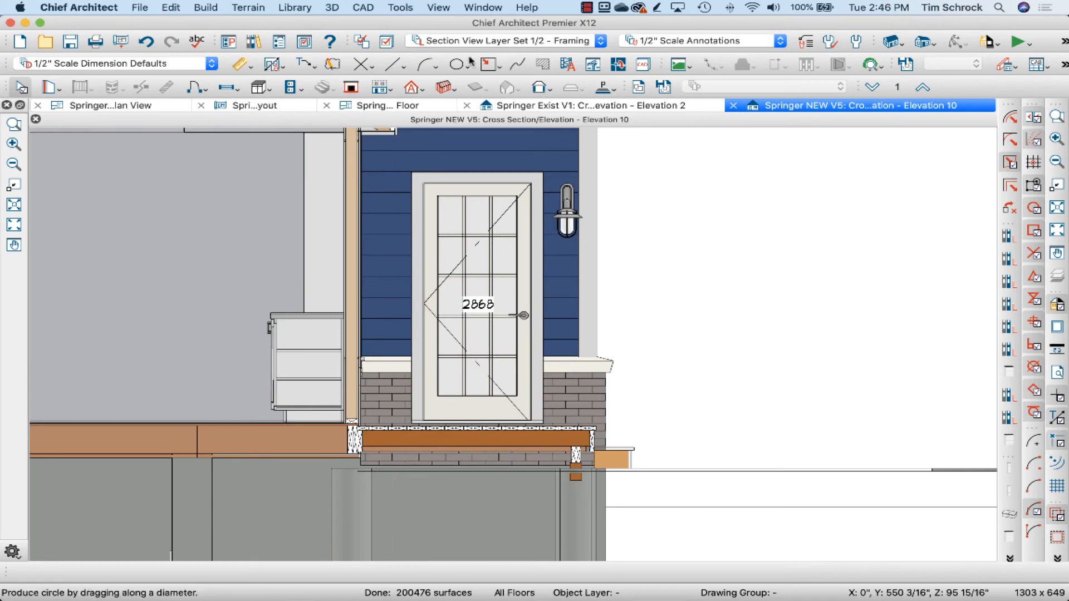
pyautogui.click(486, 64)
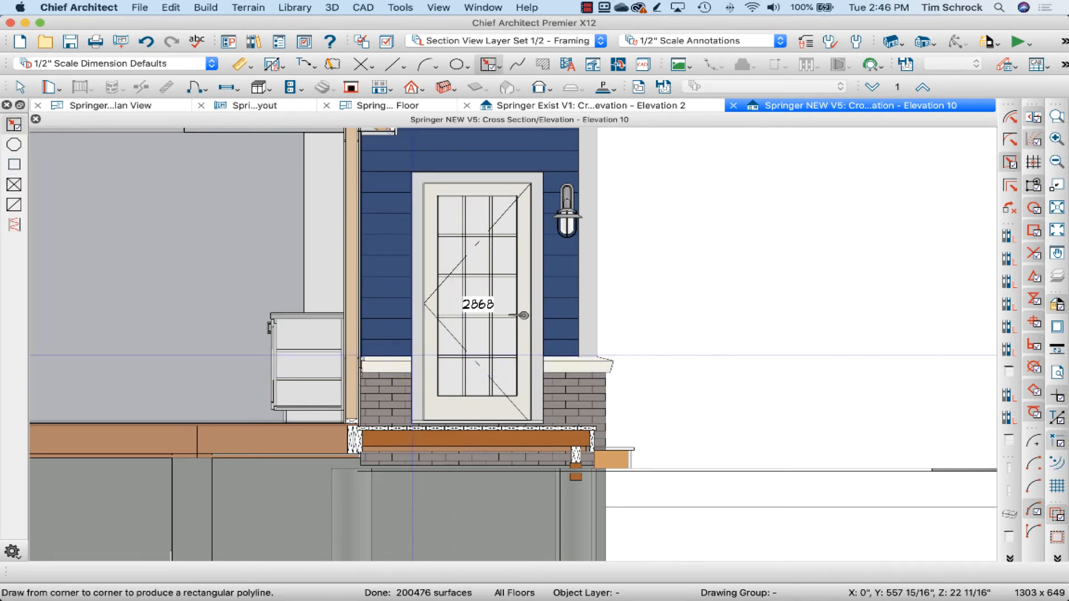
pyautogui.moveTo(411, 357); pyautogui.dragTo(541, 427)
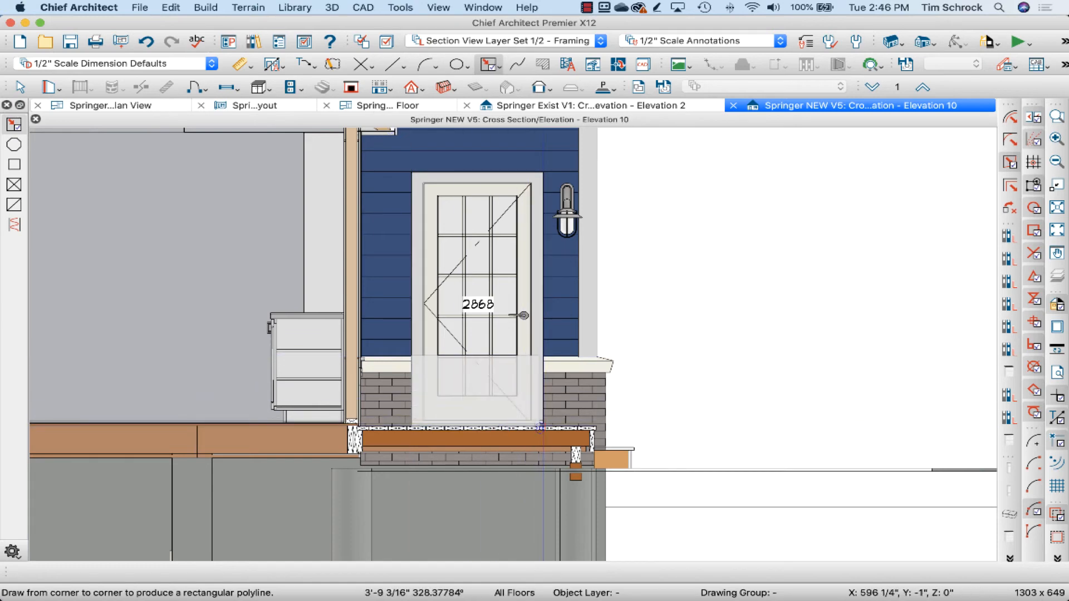
pyautogui.scroll(3, 543, 425)
pyautogui.scroll(2, 546, 421)
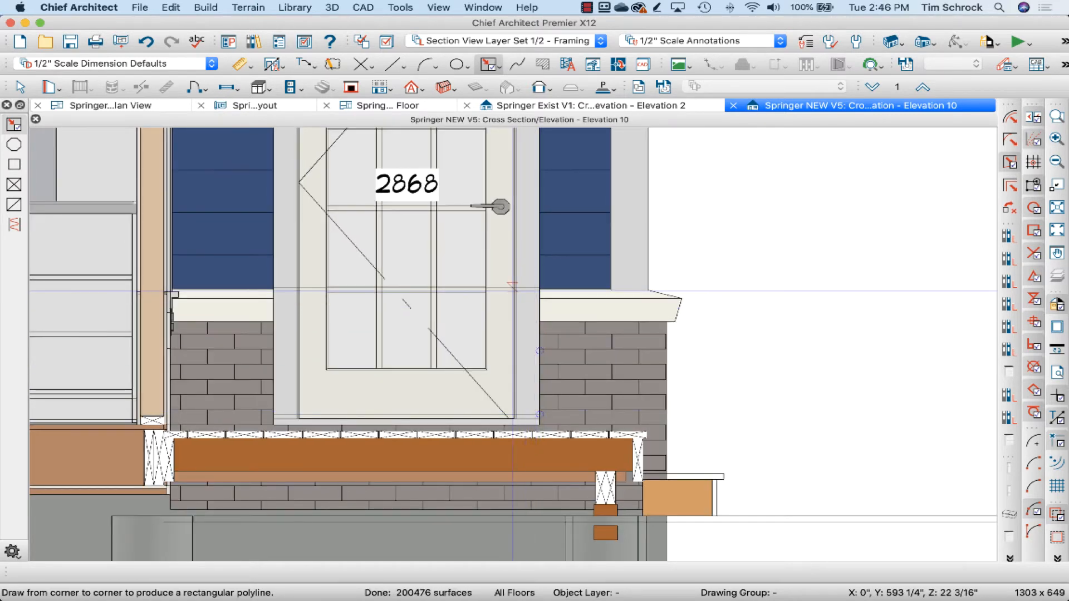
pyautogui.click(539, 417)
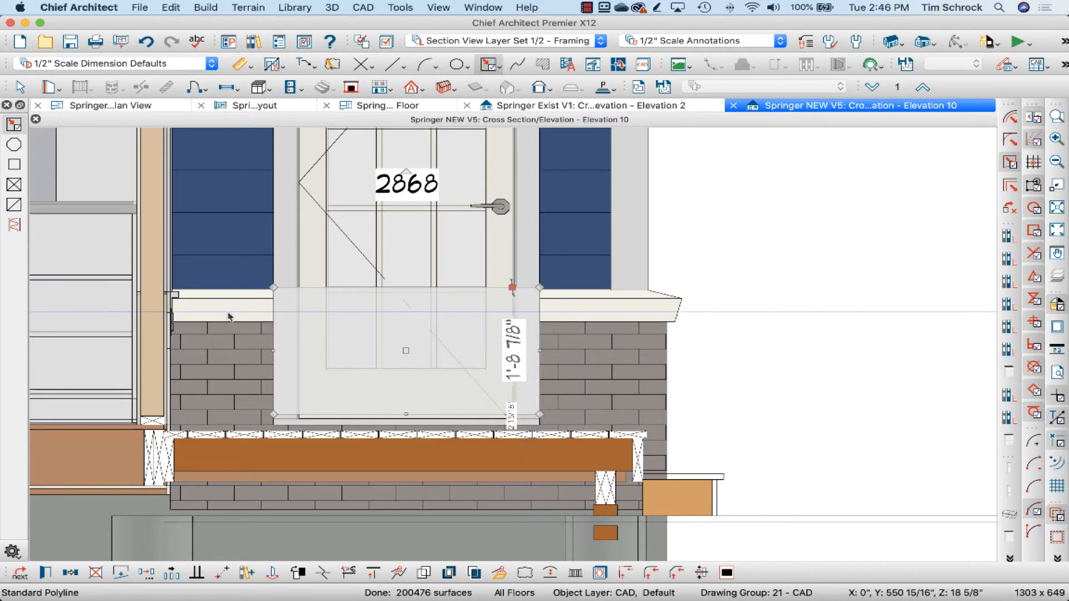
# Step: Draw a vertical CAD line along the house wall face beside the deck, from above the water table to below the joists
pyautogui.scroll(2, 179, 312)
pyautogui.press('l')
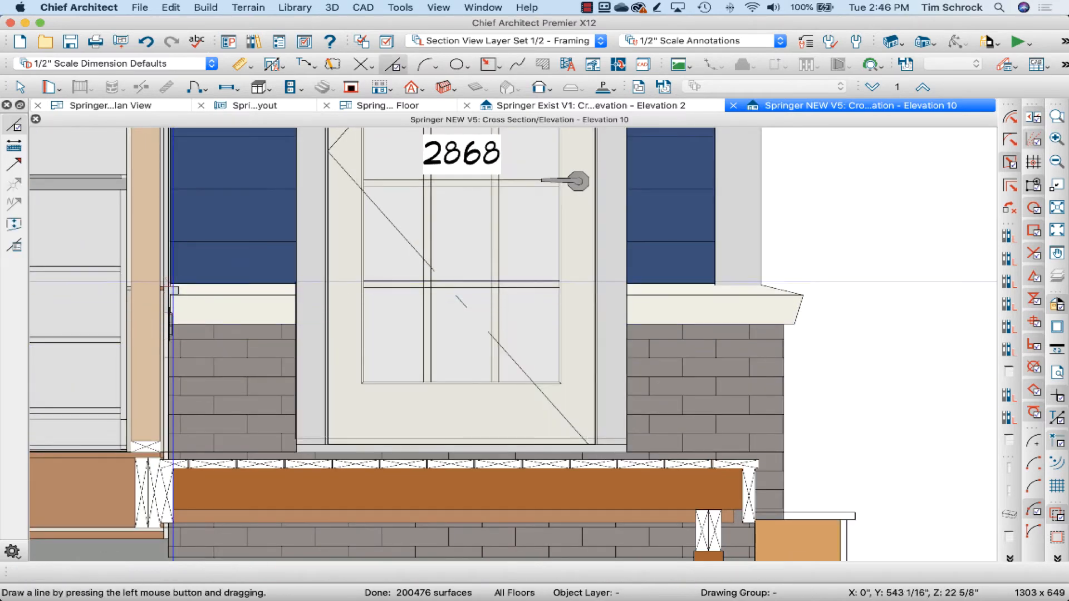
pyautogui.moveTo(173, 263); pyautogui.dragTo(174, 547)
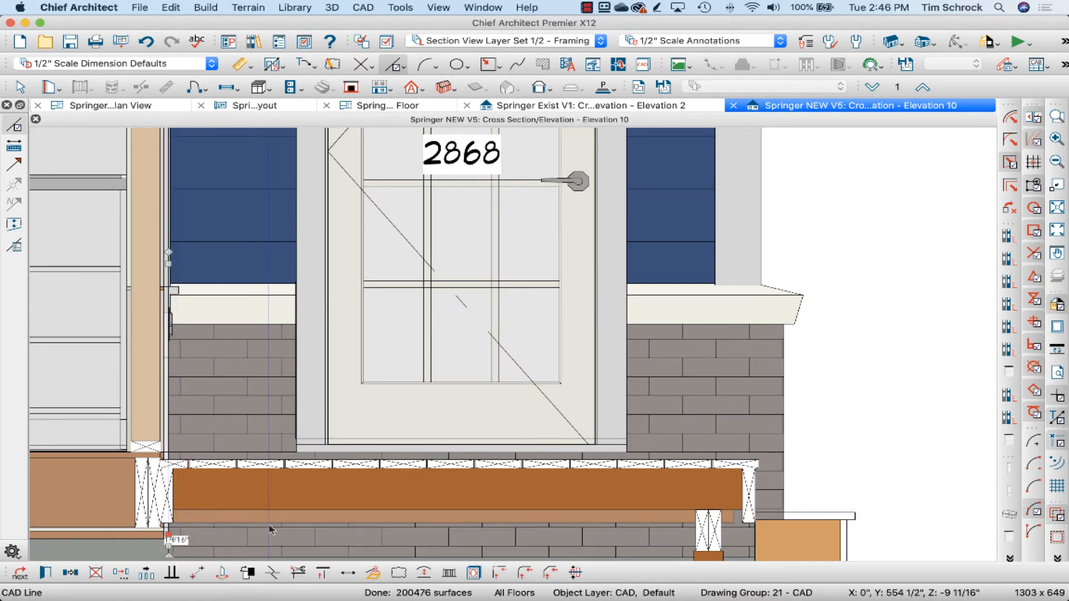
# Step: Copy the vertical line and the door rectangle together, and close the Elevation 10 view
pyautogui.keyDown('shift'); pyautogui.click(444, 289); pyautogui.keyUp('shift')
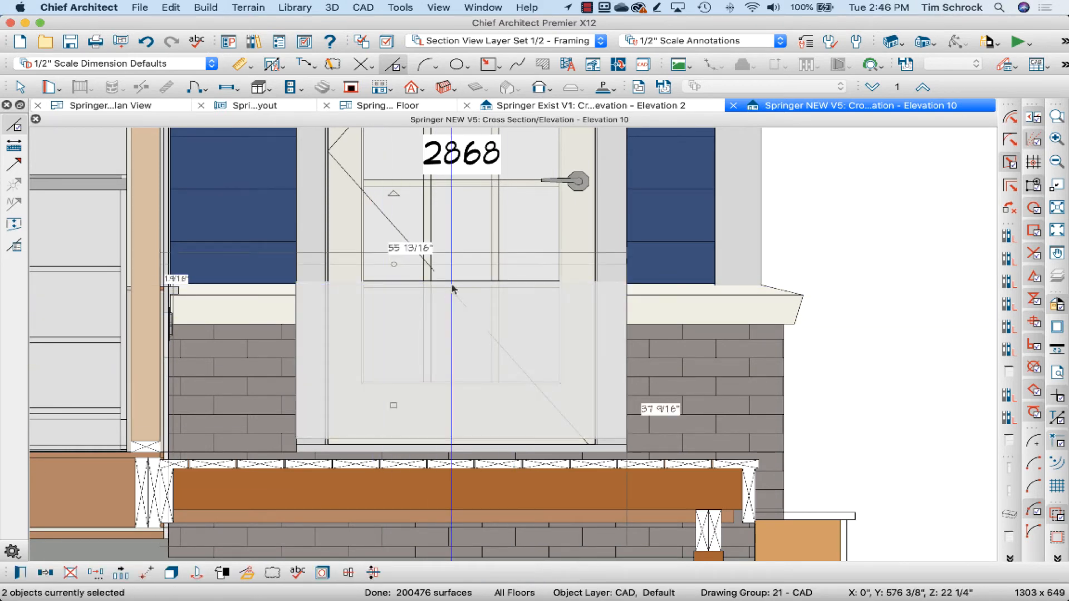
pyautogui.press('Escape')
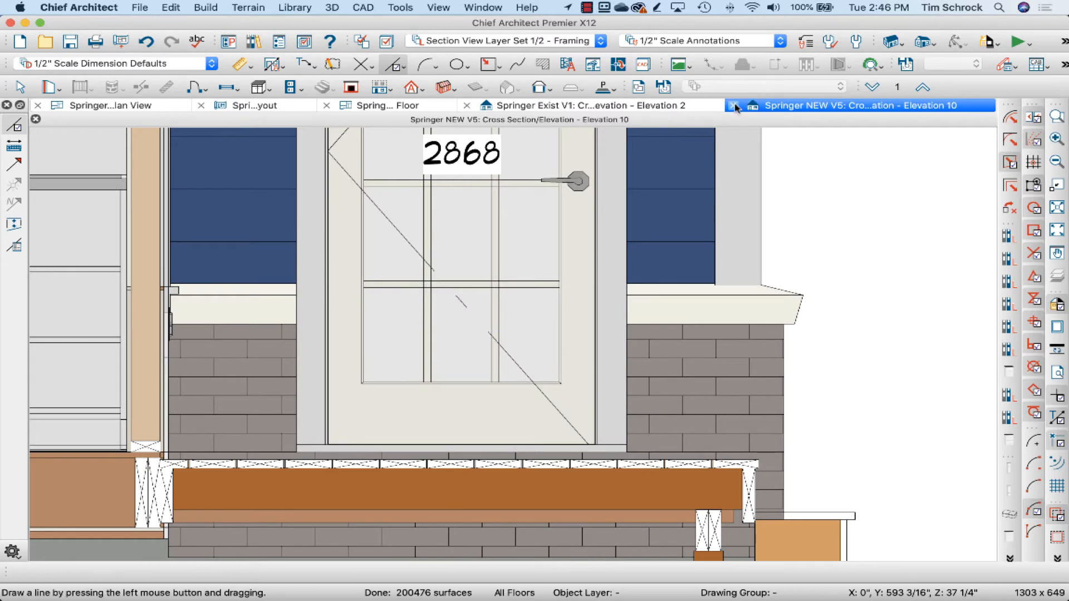
pyautogui.click(732, 106)
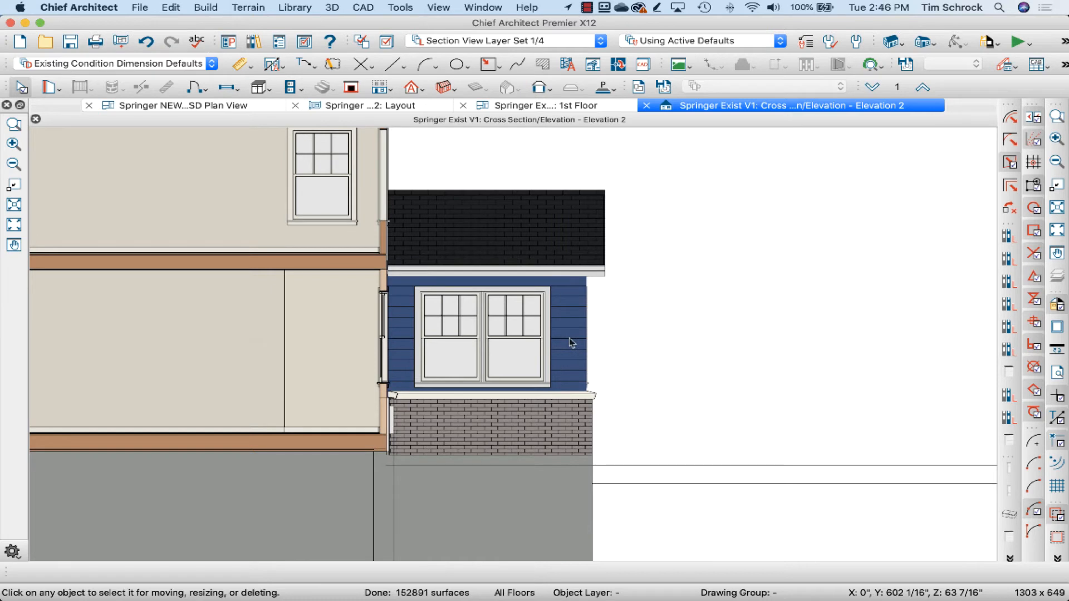
# Step: Paste the copied line and rectangle into the existing plan's Elevation 2 with Paste Hold Position
pyautogui.click(181, 7)
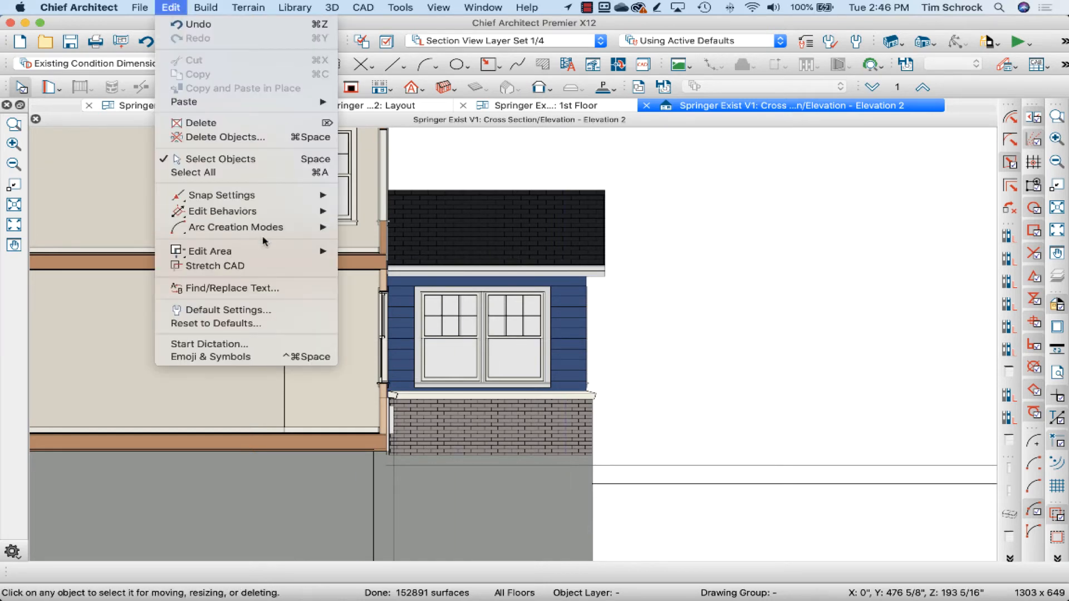
pyautogui.moveTo(273, 105)
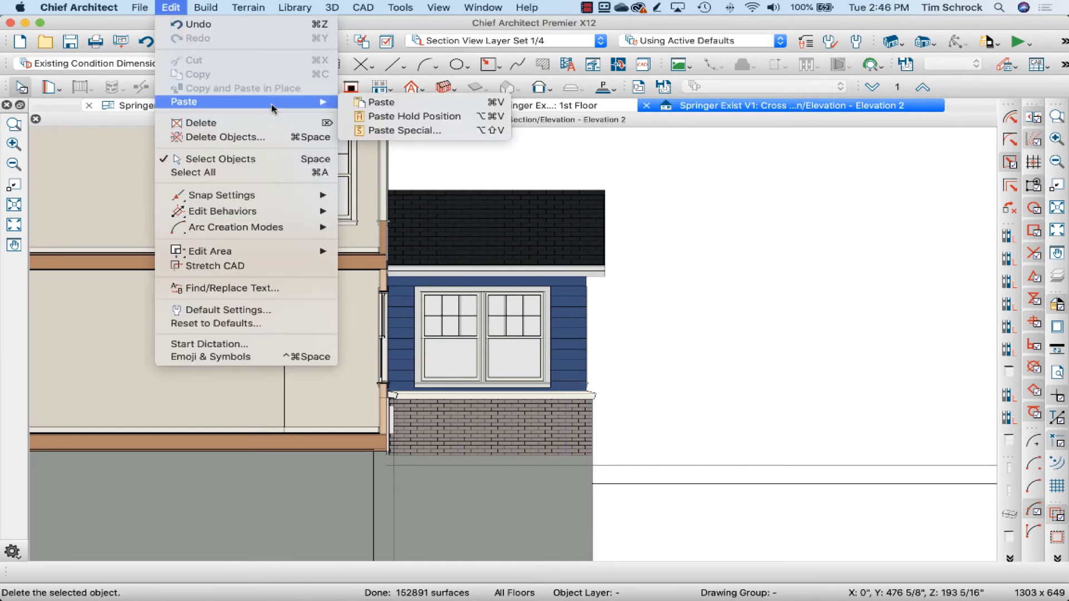
pyautogui.click(409, 122)
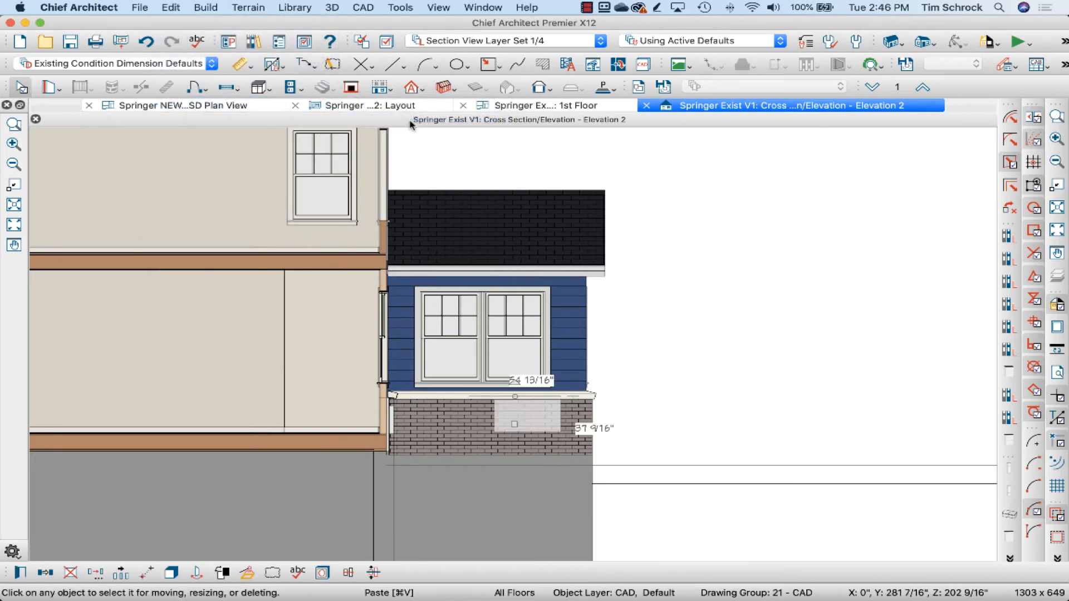
pyautogui.scroll(3, 538, 443)
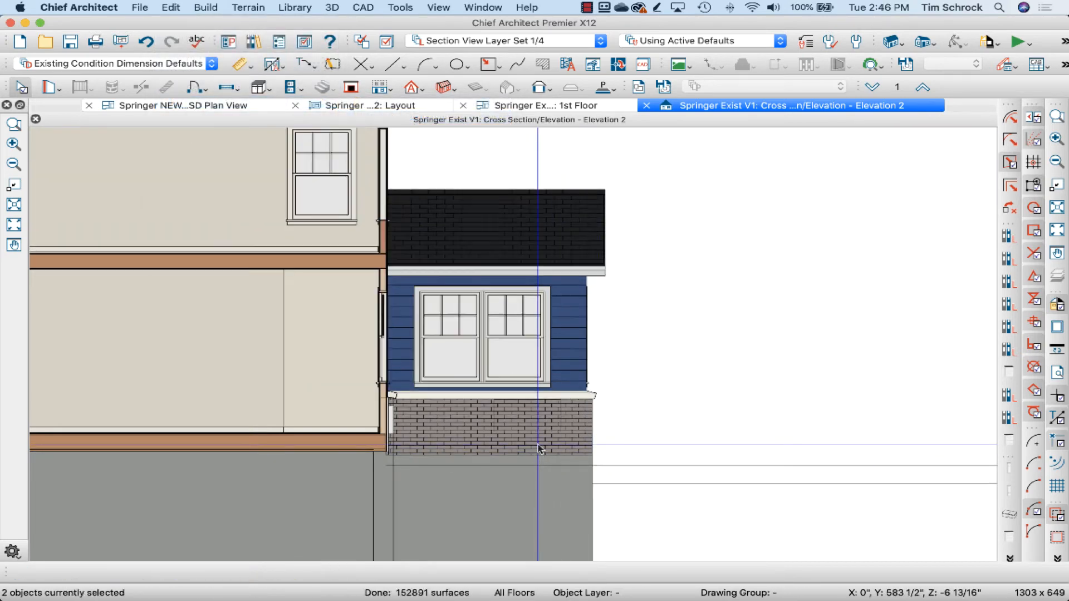
# Step: Extend the tops of the pasted door rectangle and vertical wall line upward past the water table to the blue siding
pyautogui.scroll(2, 540, 435)
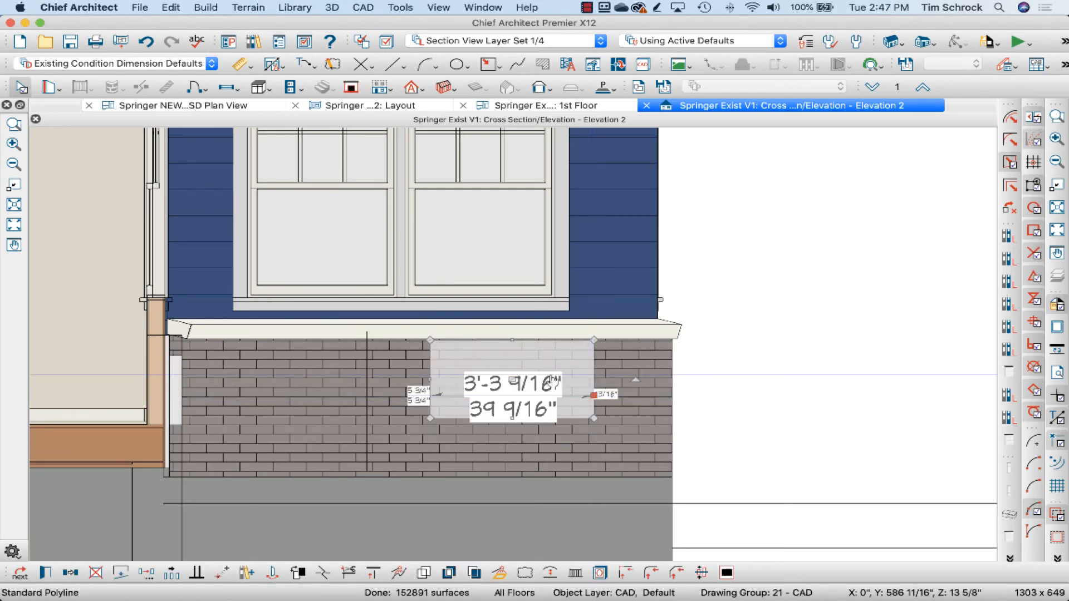
pyautogui.moveTo(512, 340); pyautogui.dragTo(512, 314)
pyautogui.click(366, 350)
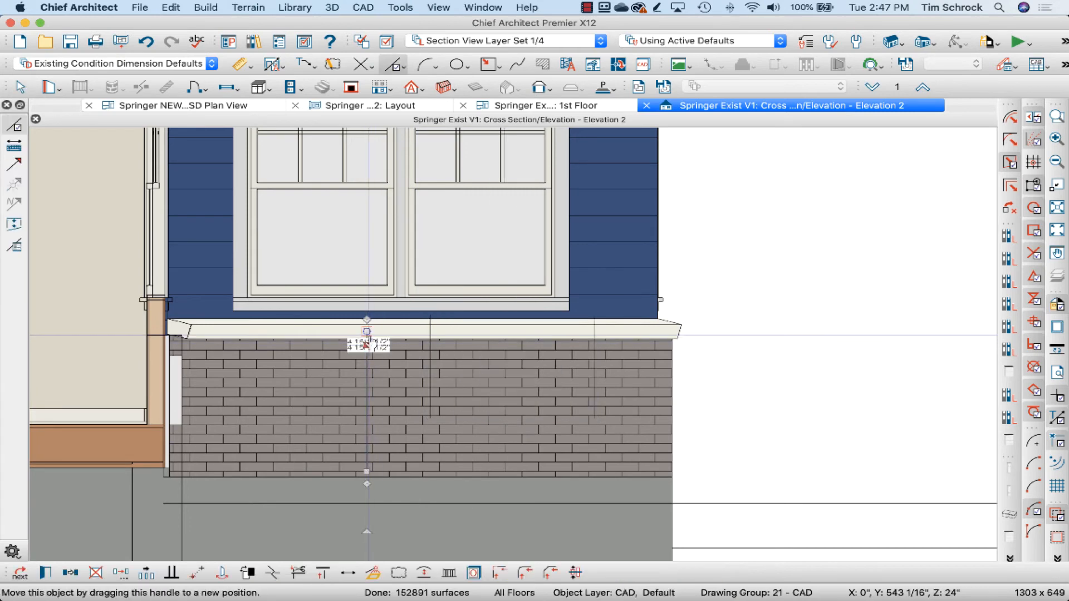
pyautogui.press('Escape')
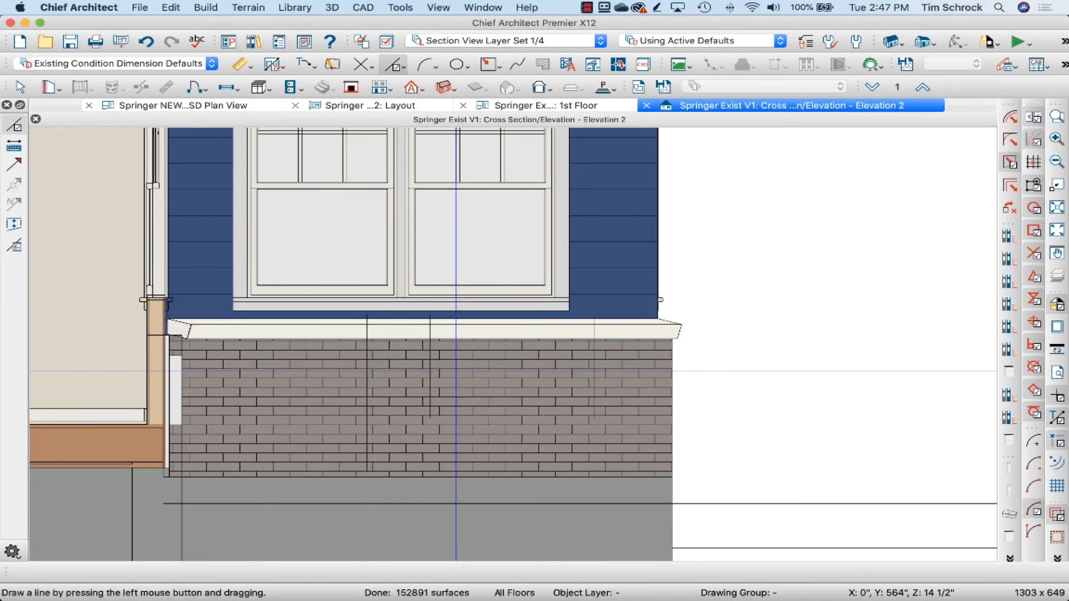
pyautogui.scroll(-3, 438, 400)
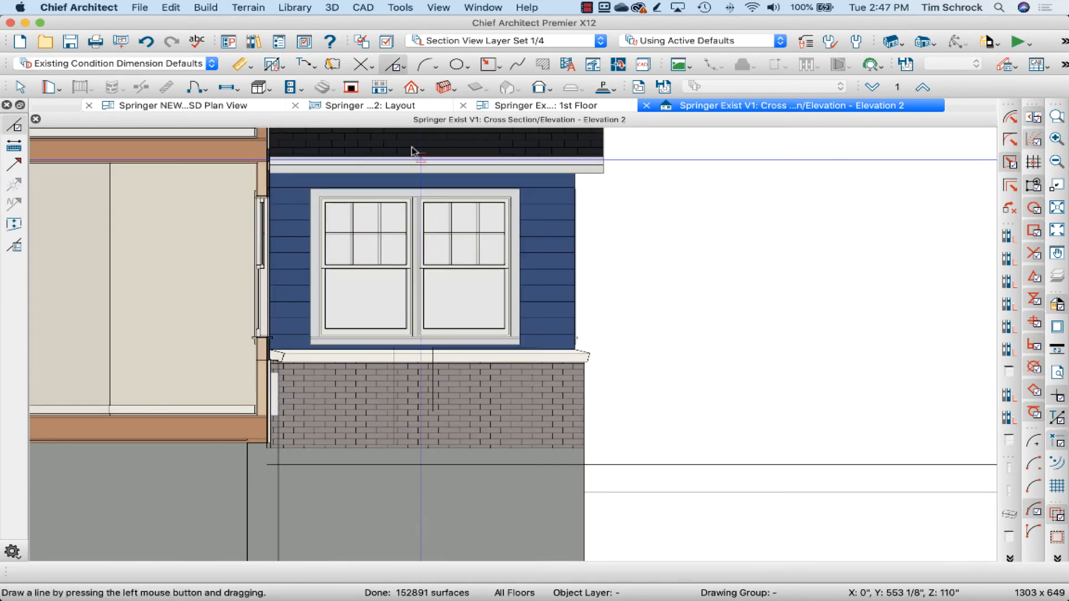
# Step: Review the layout sheets from the A2 existing/demo plan to the A4 proposed foundation plan, and return to Elevation 2
pyautogui.click(362, 105)
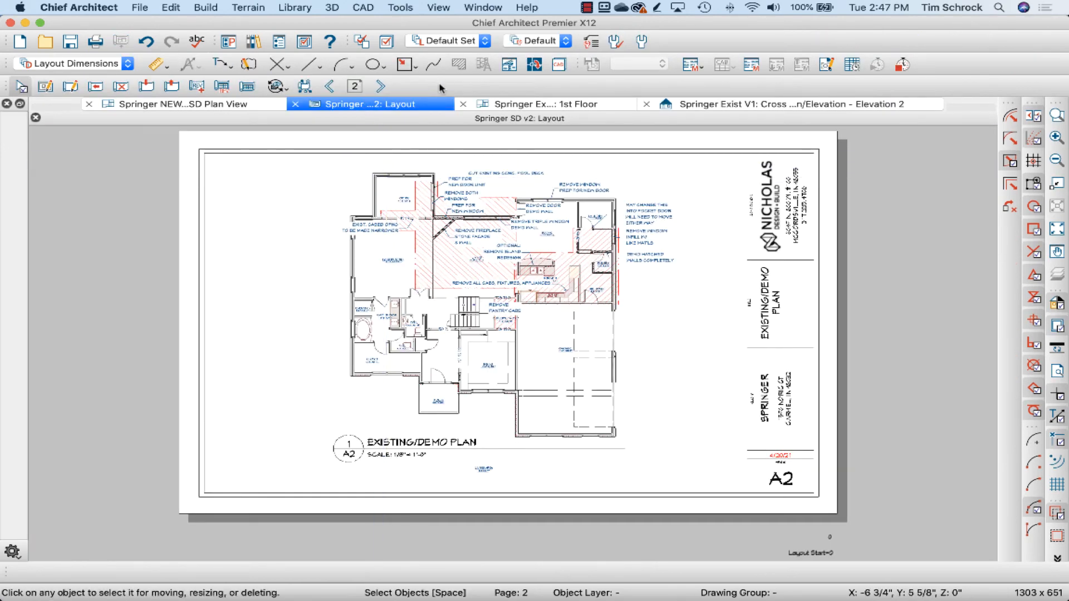
pyautogui.click(381, 86)
pyautogui.click(381, 86)
pyautogui.click(382, 87)
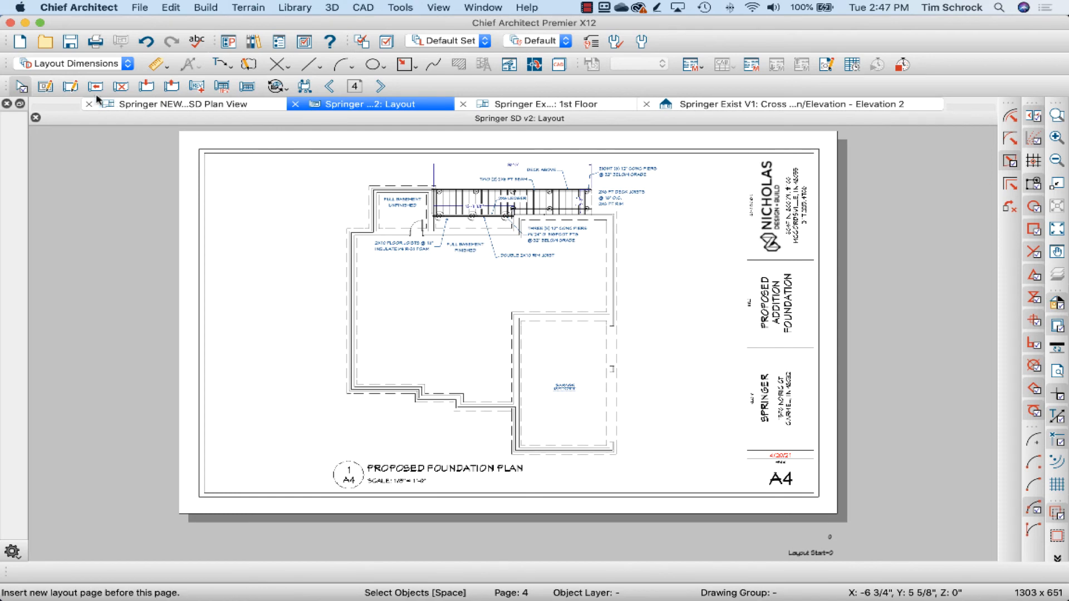
pyautogui.click(329, 87)
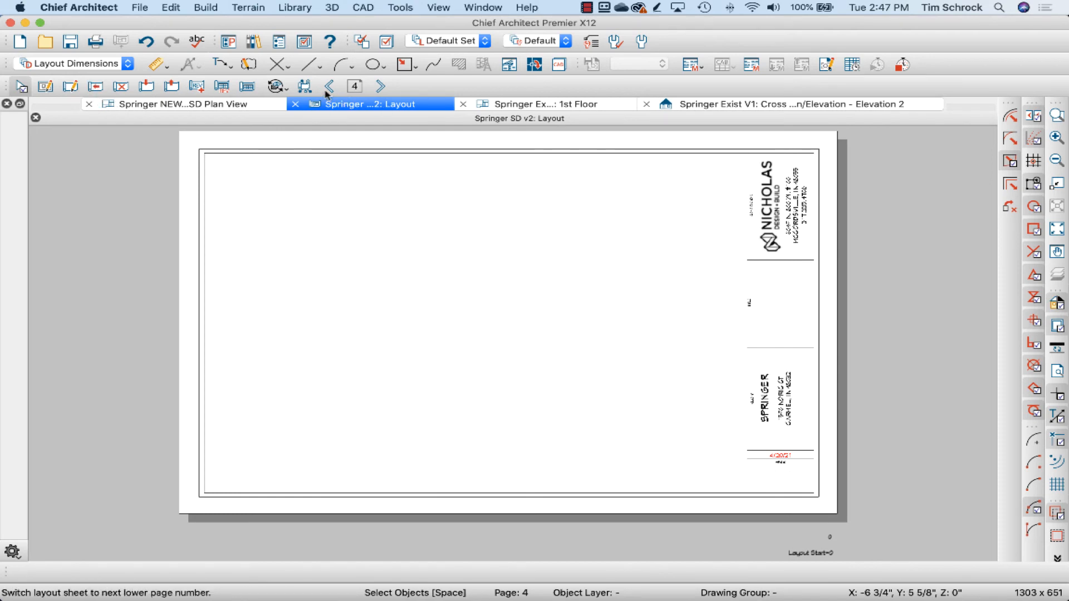
pyautogui.click(726, 107)
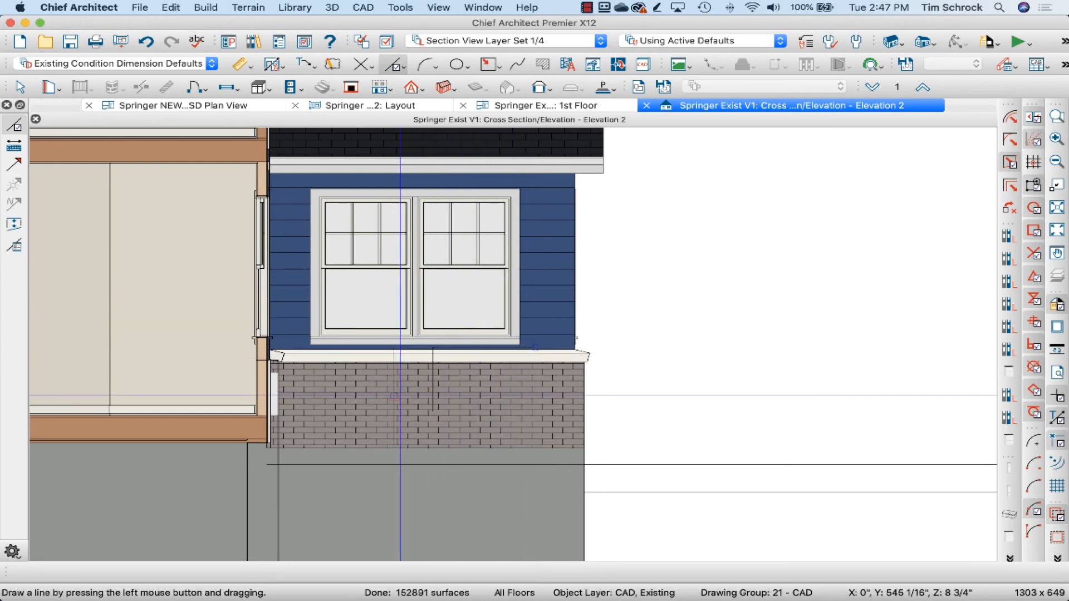
pyautogui.hotkey('ctrl', 'Tab')
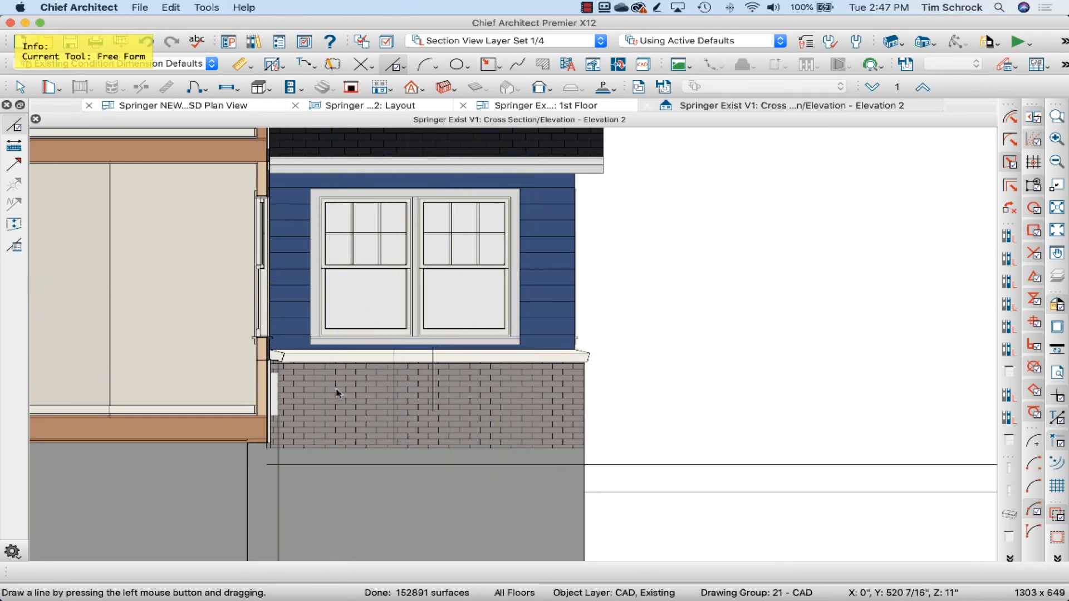
pyautogui.moveTo(336, 393)
pyautogui.mouseDown()
pyautogui.moveTo(326, 379)
pyautogui.moveTo(329, 389)
pyautogui.mouseUp()
pyautogui.moveTo(404, 376)
pyautogui.mouseDown()
pyautogui.moveTo(404, 406)
pyautogui.moveTo(417, 383)
pyautogui.moveTo(419, 403)
pyautogui.mouseUp()
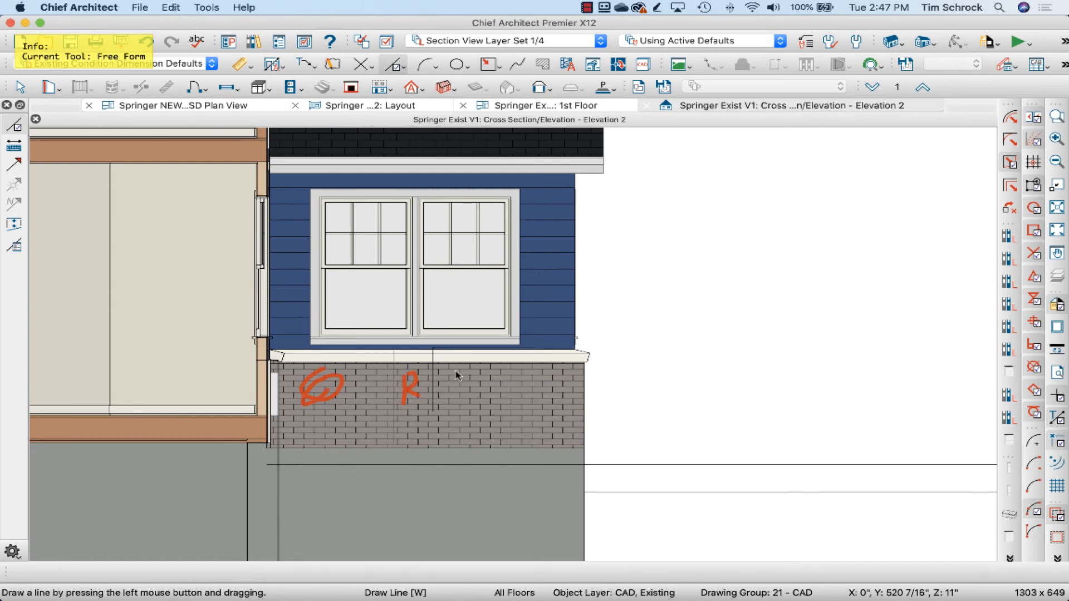
pyautogui.moveTo(456, 366); pyautogui.dragTo(520, 379)
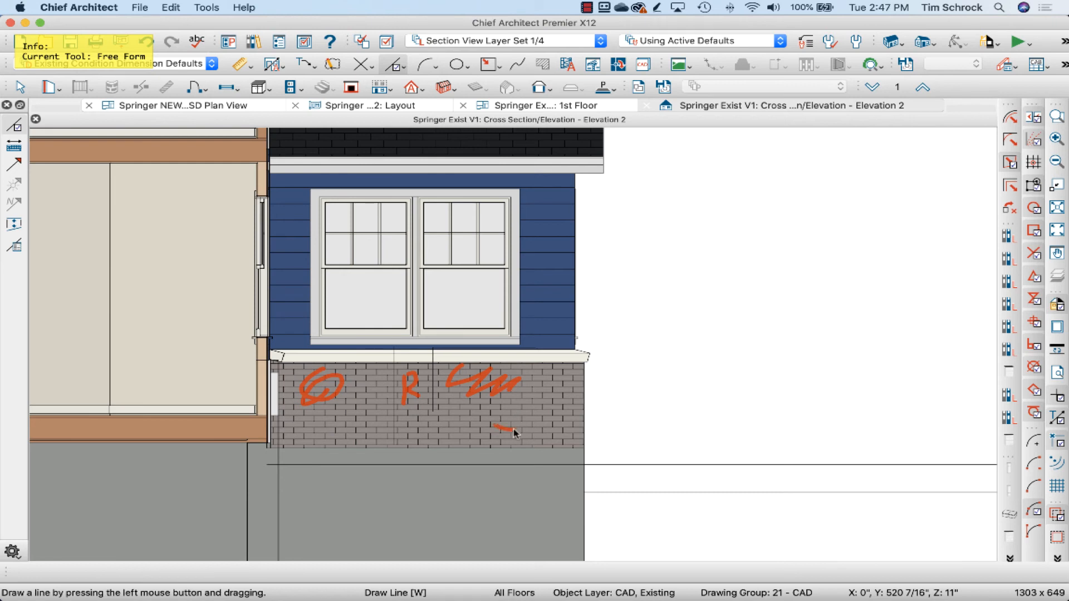
pyautogui.moveTo(513, 429)
pyautogui.mouseDown()
pyautogui.moveTo(555, 392)
pyautogui.moveTo(533, 461)
pyautogui.mouseUp()
pyautogui.moveTo(434, 402)
pyautogui.mouseDown()
pyautogui.moveTo(432, 453)
pyautogui.moveTo(430, 437)
pyautogui.mouseUp()
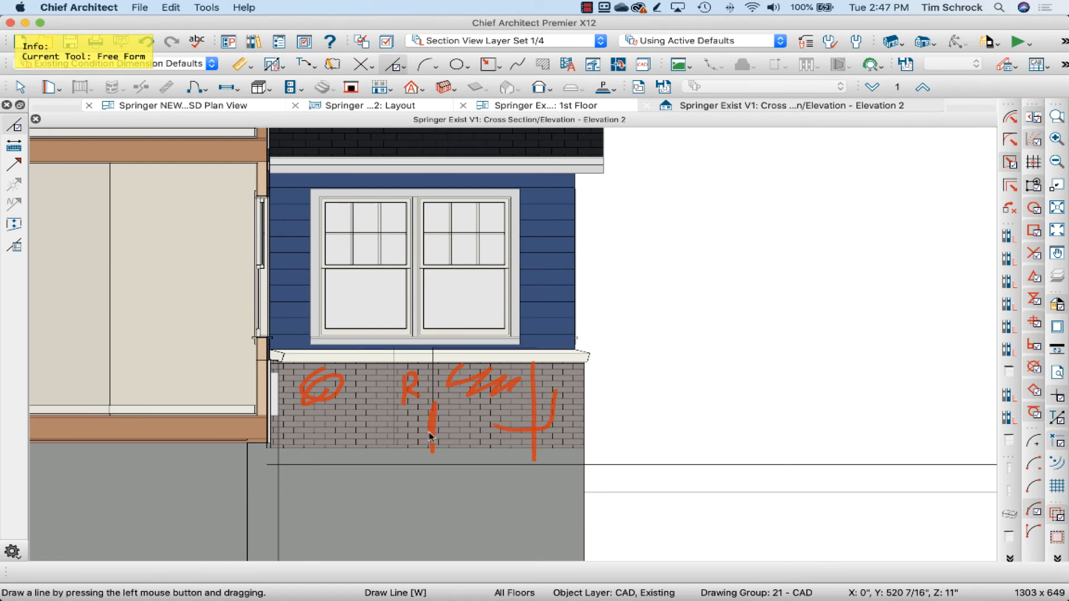
pyautogui.moveTo(552, 408)
pyautogui.mouseDown()
pyautogui.moveTo(566, 372)
pyautogui.moveTo(558, 386)
pyautogui.moveTo(575, 410)
pyautogui.mouseUp()
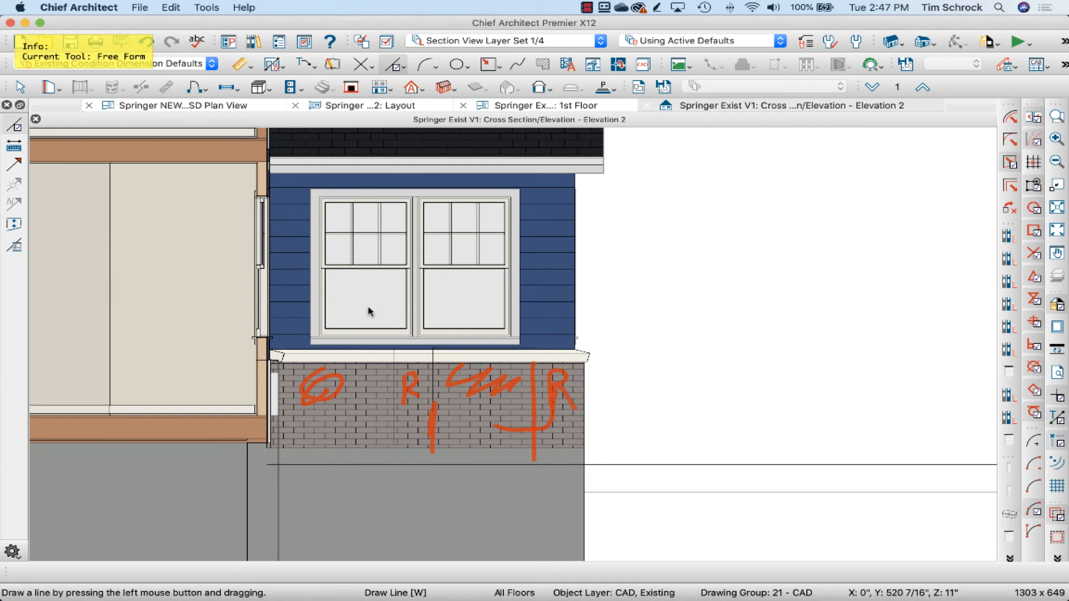